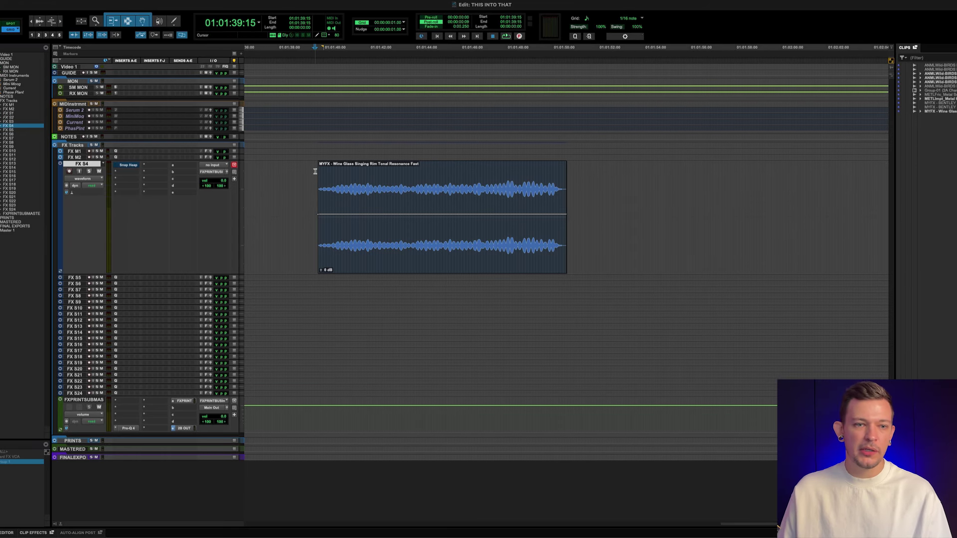
- Open Snap Heap on track FX S4 and disable every snapin in Serial Bus 1 through Serial Bus 7
click(131, 166)
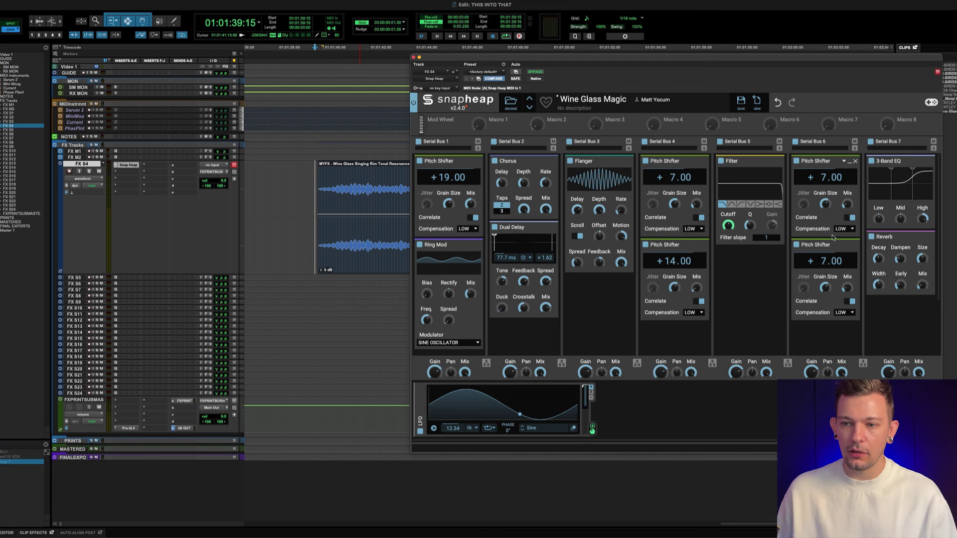
click(872, 237)
click(871, 161)
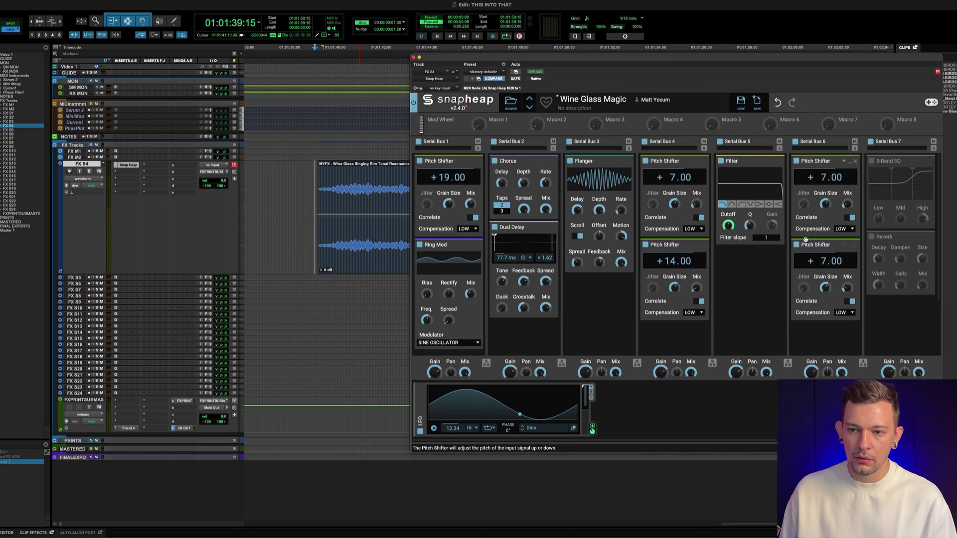
click(797, 161)
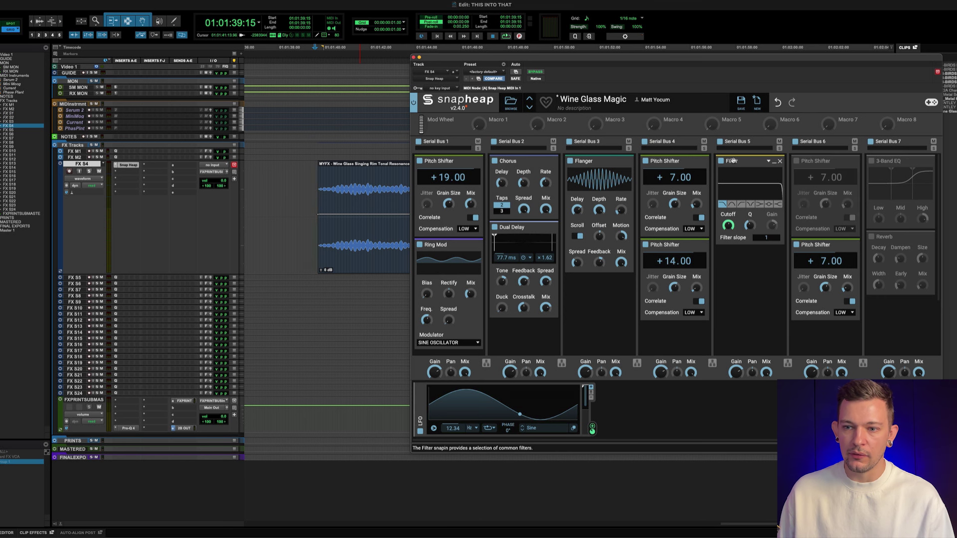
click(797, 245)
click(721, 161)
click(646, 244)
click(645, 161)
click(496, 227)
click(495, 161)
click(420, 245)
click(419, 161)
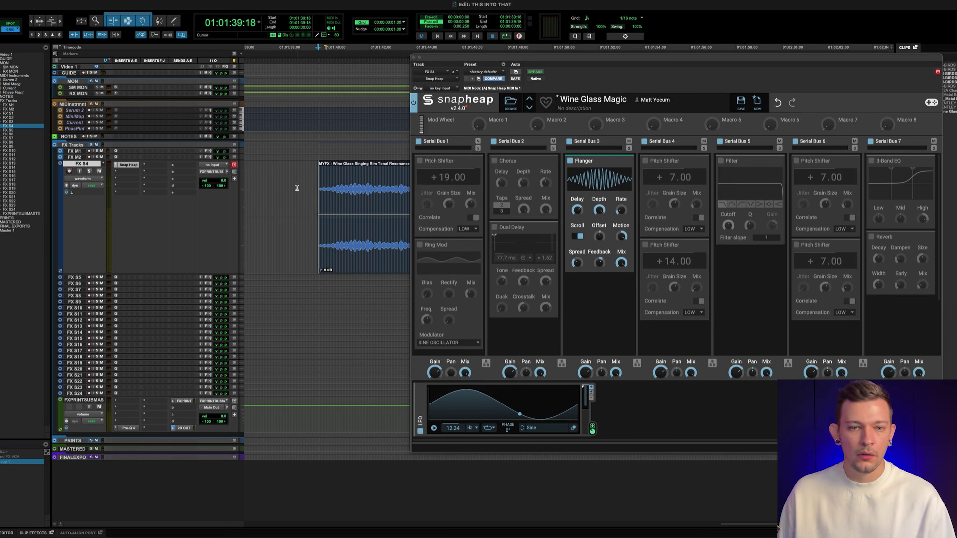
click(570, 161)
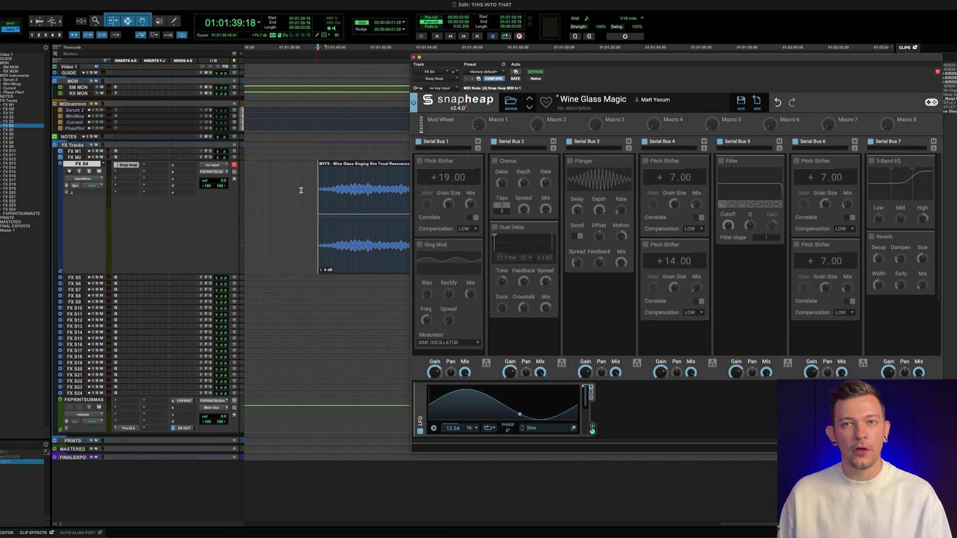
- Play the wine glass clip with all snapins disabled to hear the dry source, and stop playback
key(space)
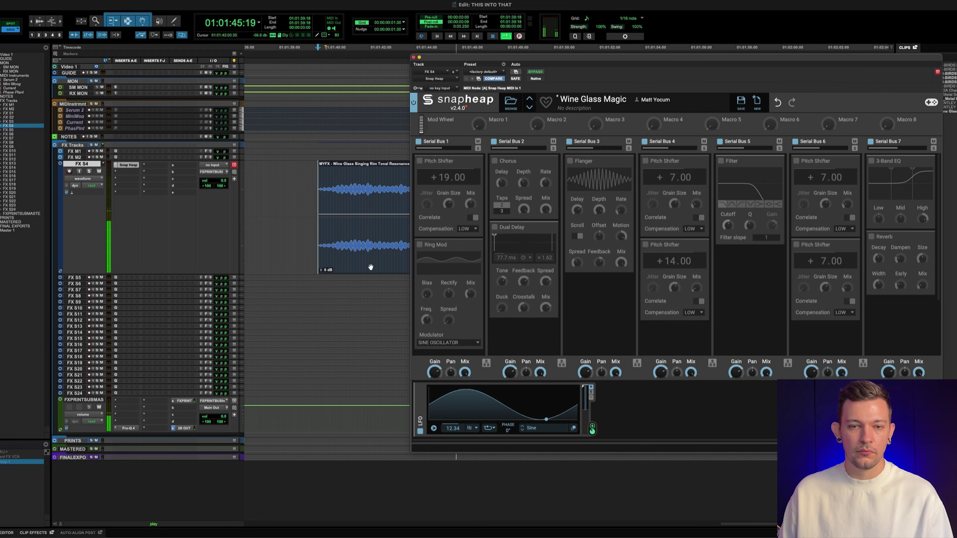
key(space)
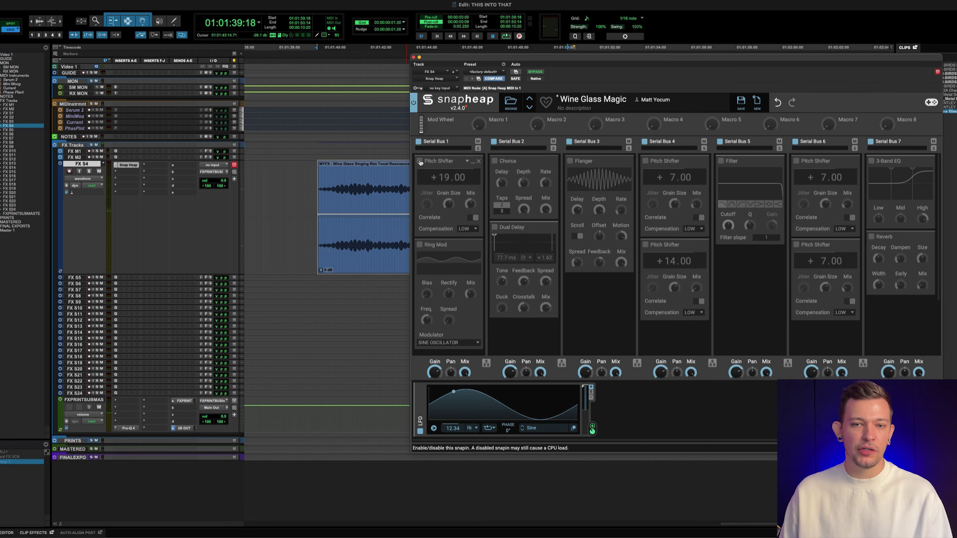
- Enable the Pitch Shifter in Serial Bus 1 and audition the wine glass clip through it
click(420, 162)
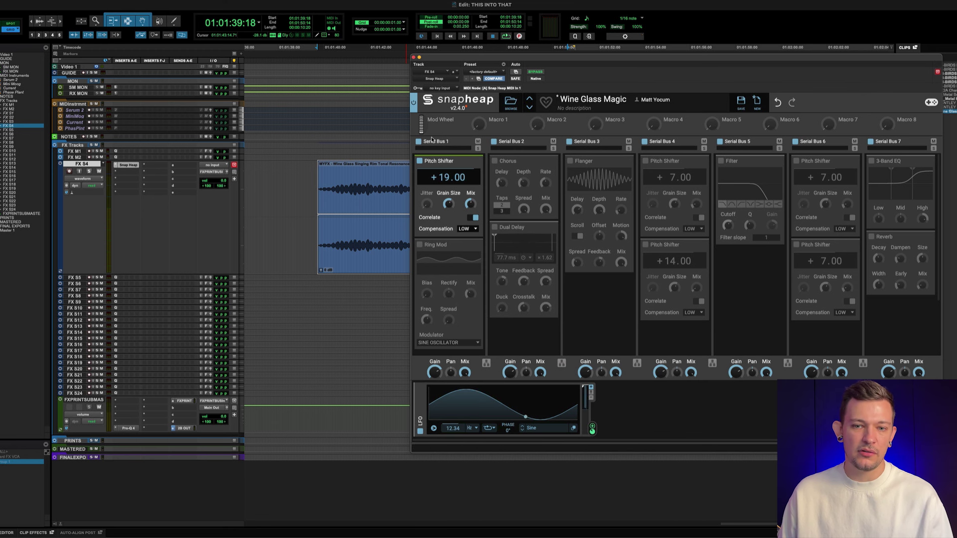
key(space)
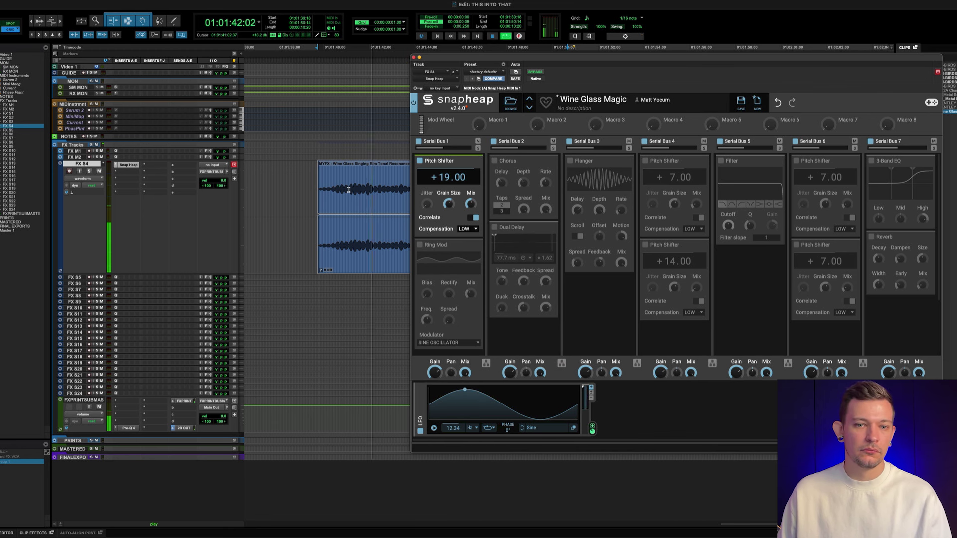
key(space)
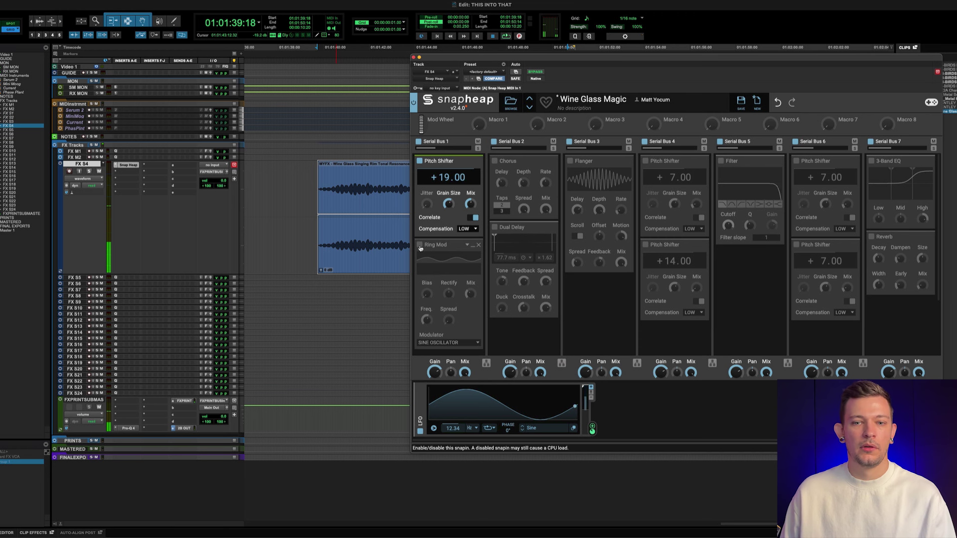
- Enable the Ring Mod in Serial Bus 1 and audition the clip with it added
click(421, 245)
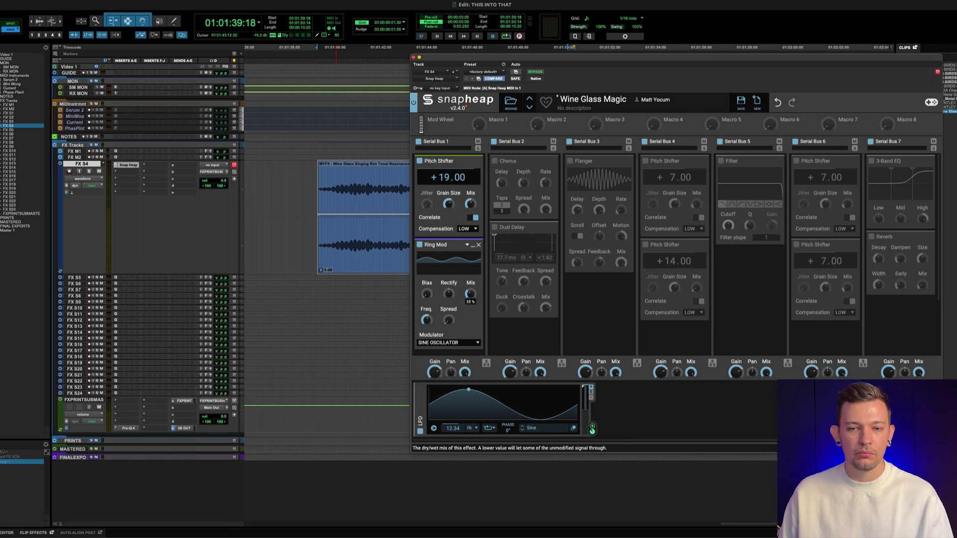
key(space)
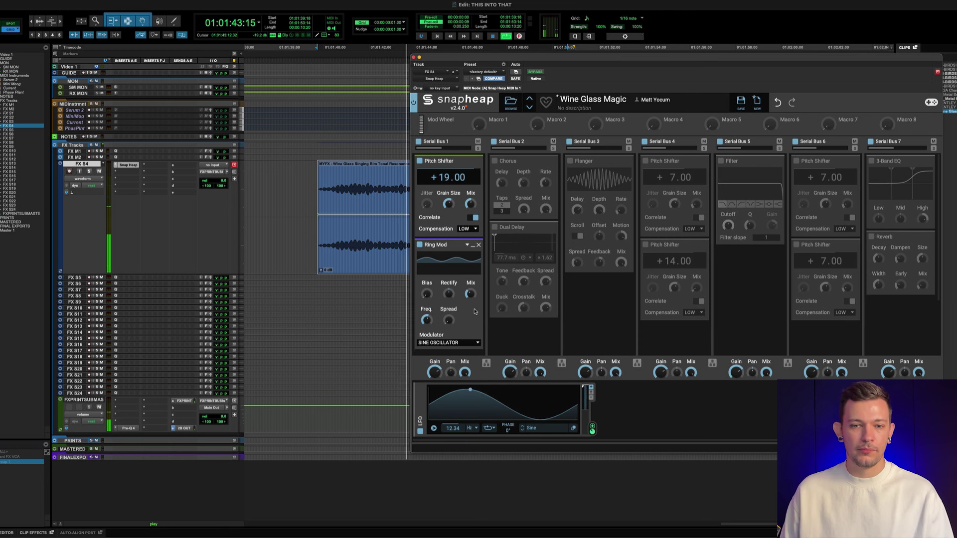
key(space)
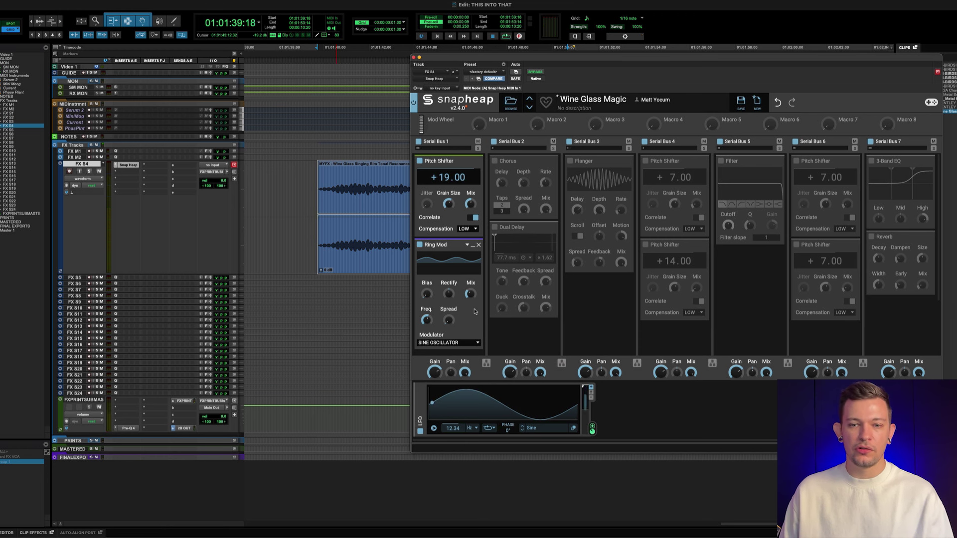
- Enable the Chorus in Serial Bus 2 and audition the clip with it added
click(496, 163)
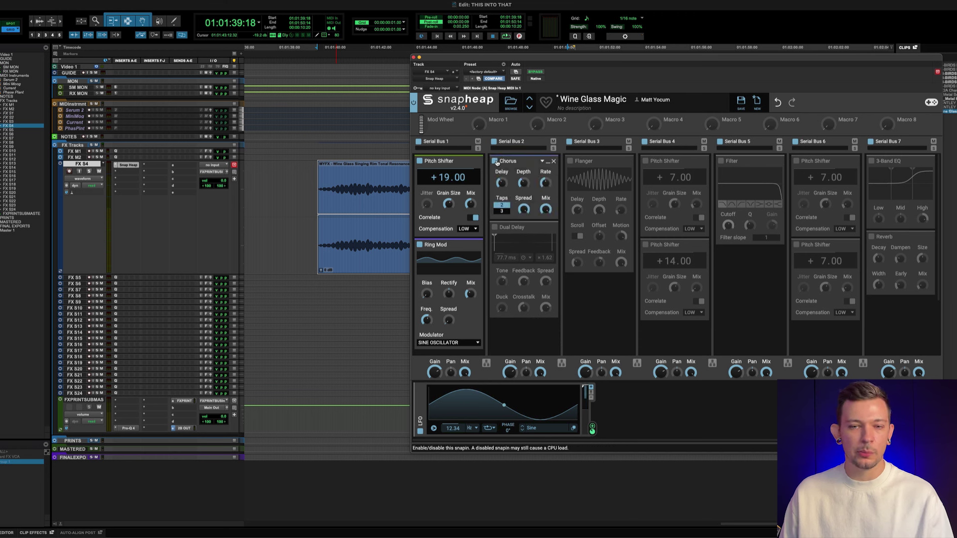
key(space)
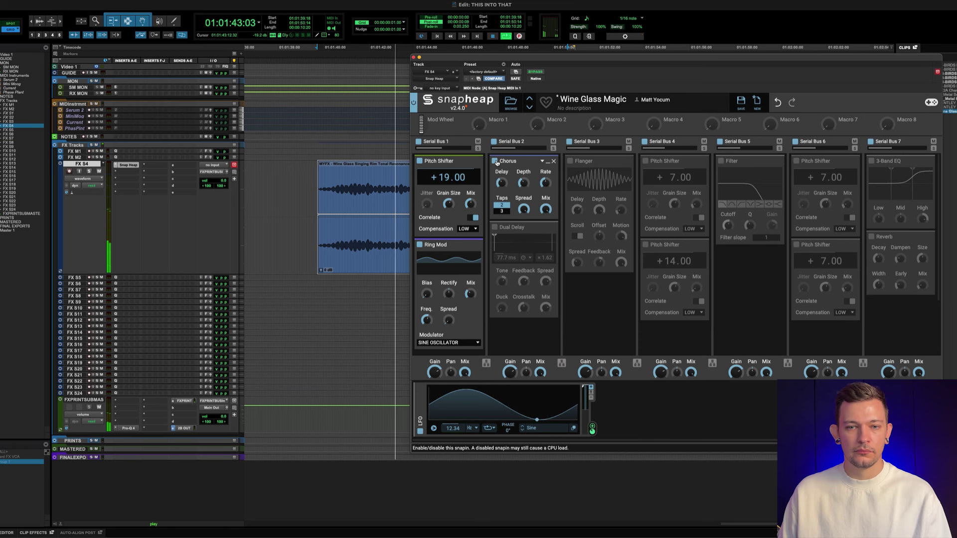
key(space)
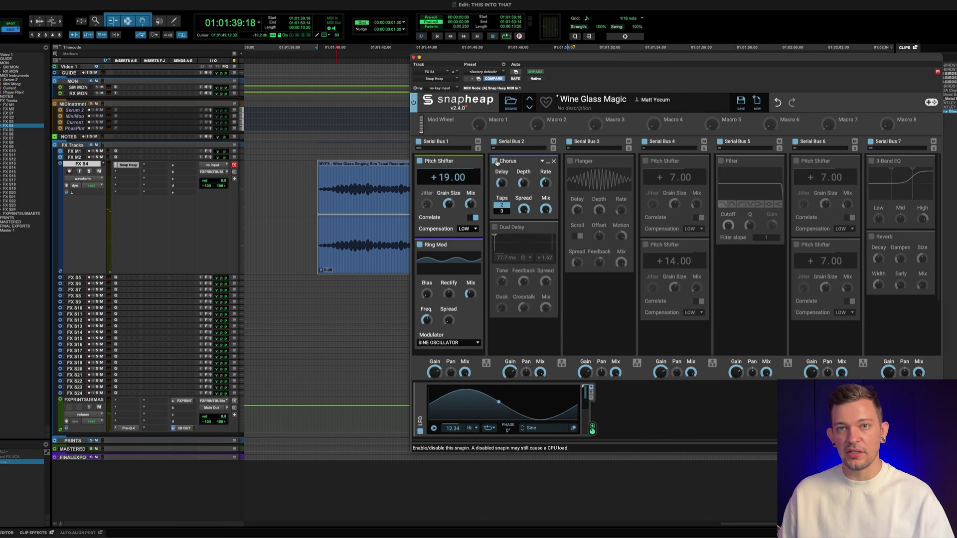
- Enable the Dual Delay in Serial Bus 2 and audition the clip with it added
click(496, 228)
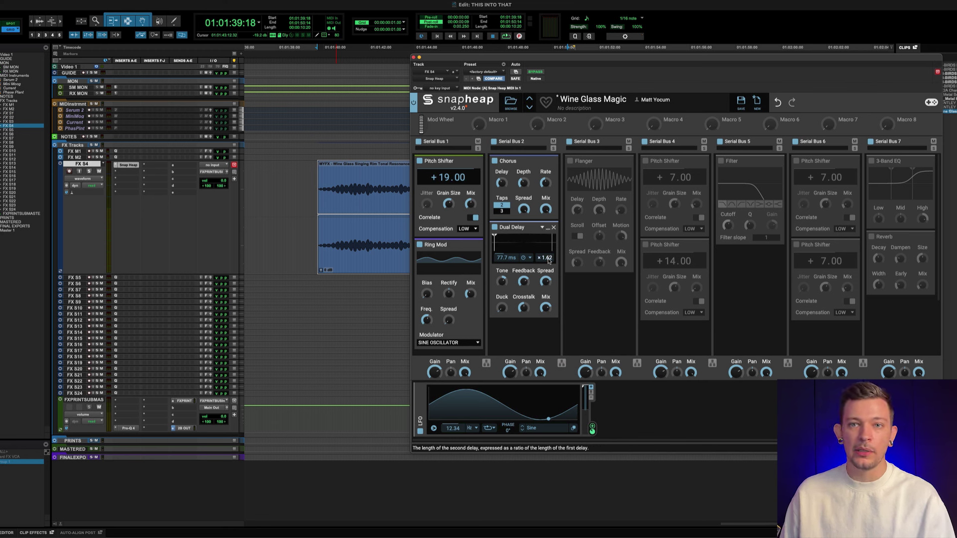
key(space)
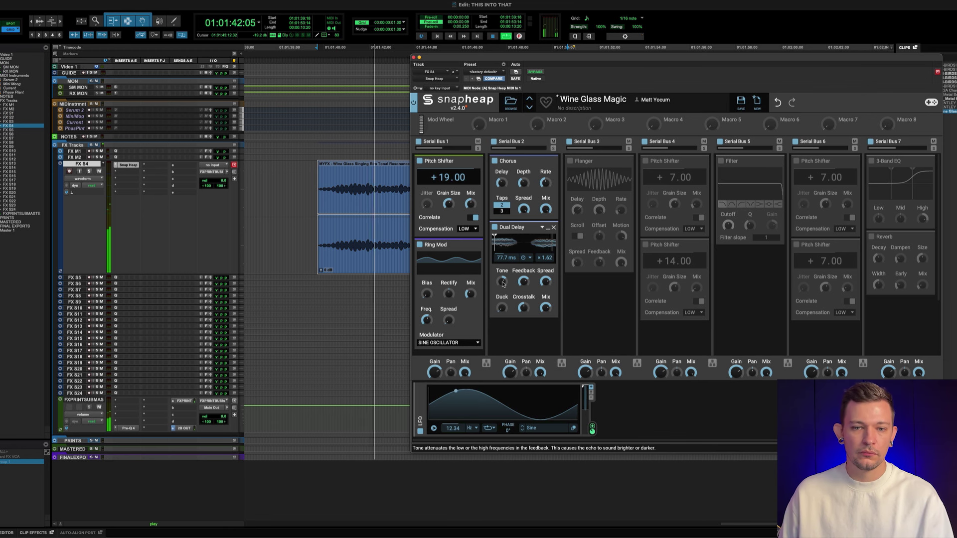
key(space)
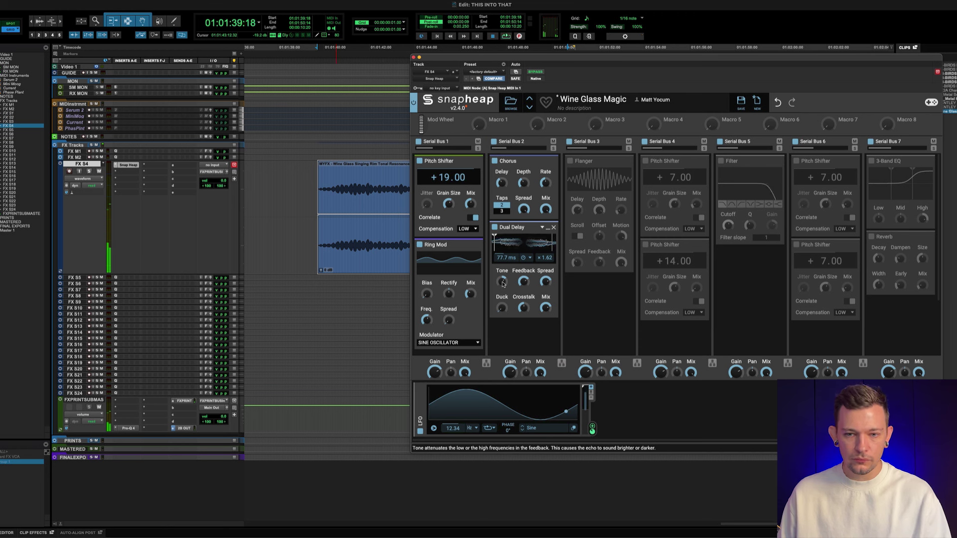
click(503, 283)
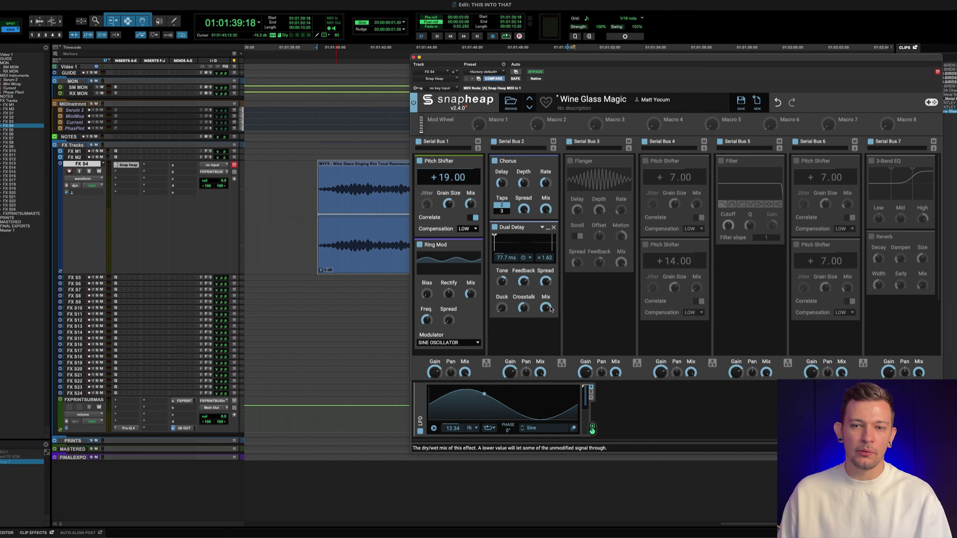
- Enable the Flanger in Serial Bus 3 and audition the clip with it added
click(571, 161)
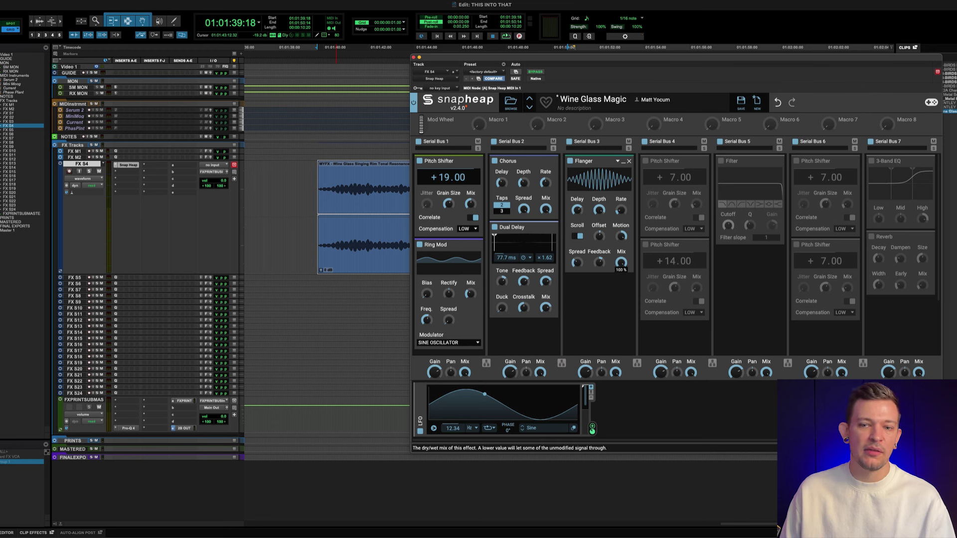
key(space)
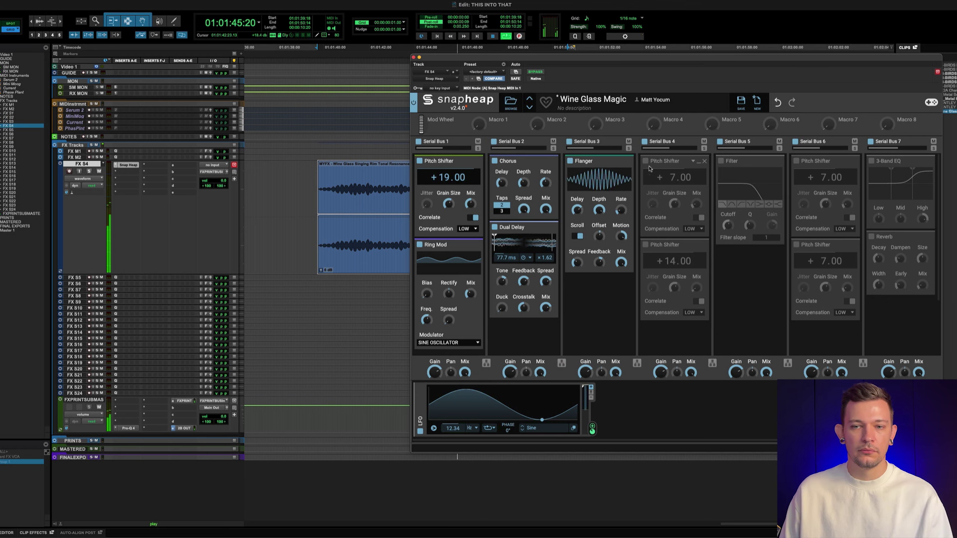
key(space)
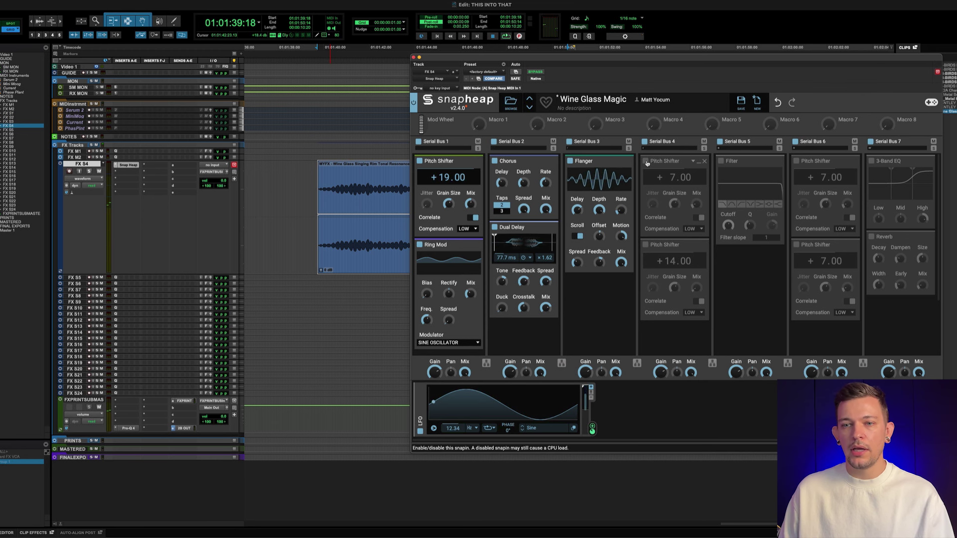
- Enable both Pitch Shifters in Serial Bus 4 and audition the clip with them added
click(646, 161)
click(646, 244)
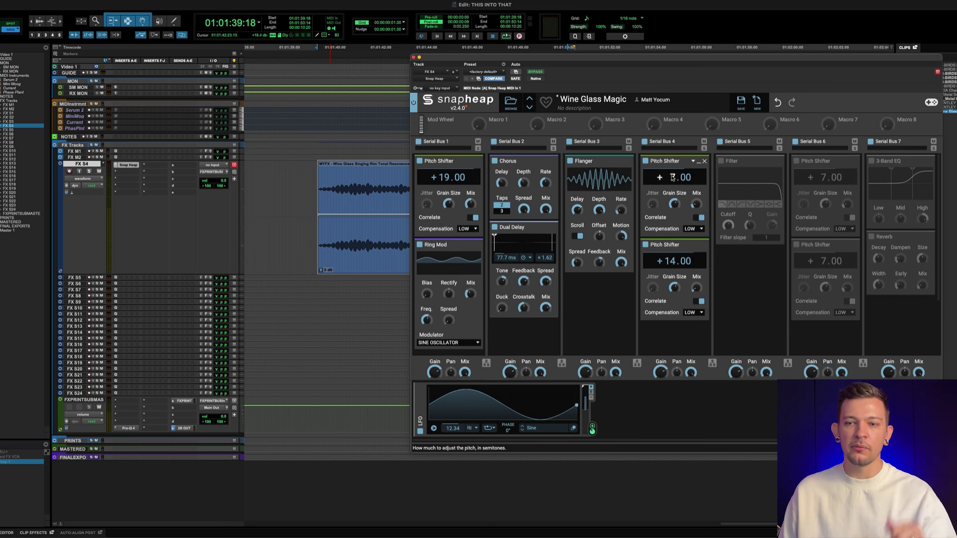
mouse_move(696, 206)
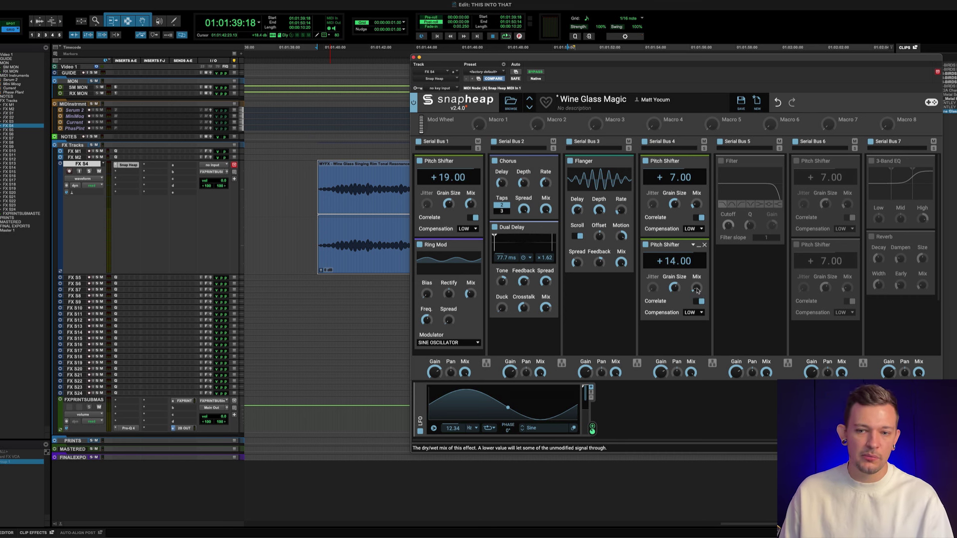
key(space)
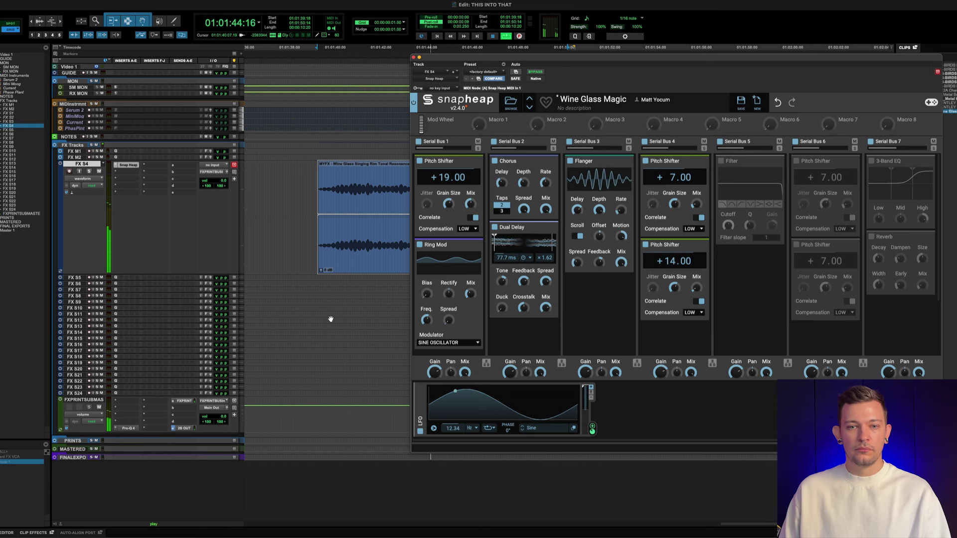
key(space)
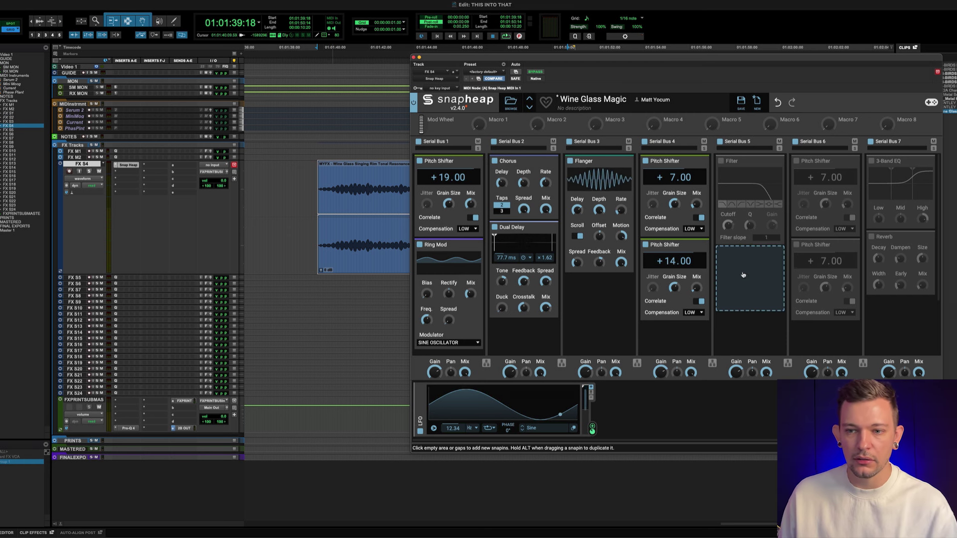
- Enable the Filter in Serial Bus 5
click(721, 162)
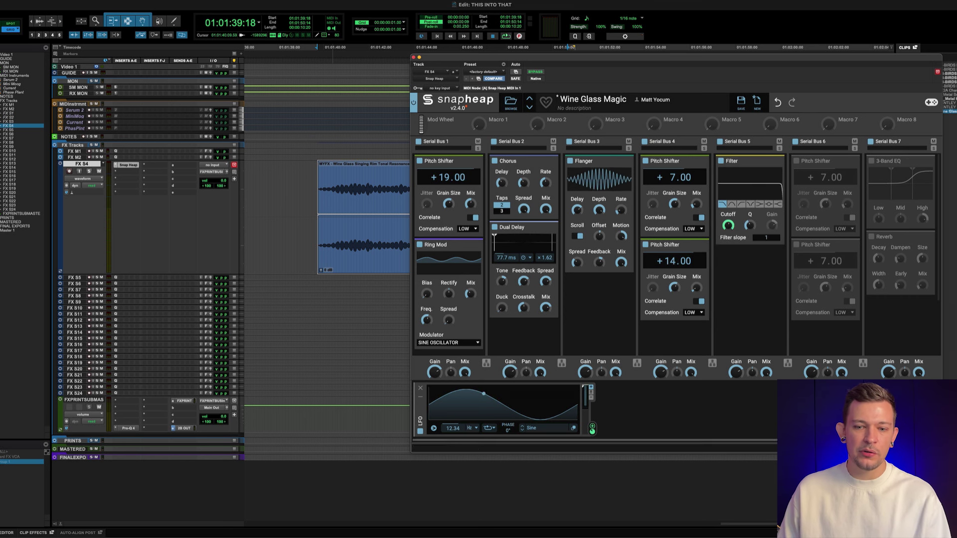
- Add a second LFO modulator, show the available modulation targets, and remove that LFO again
mouse_move(593, 431)
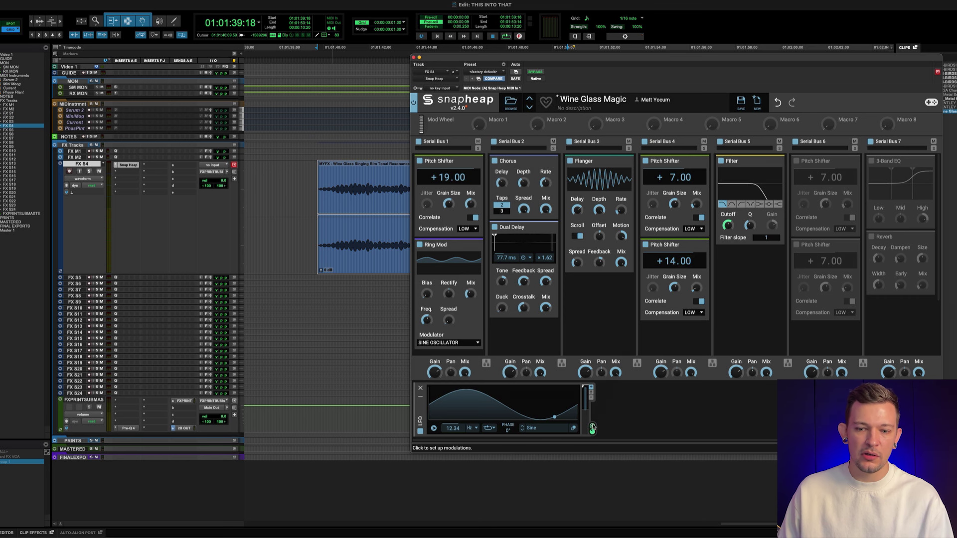
click(650, 399)
click(662, 384)
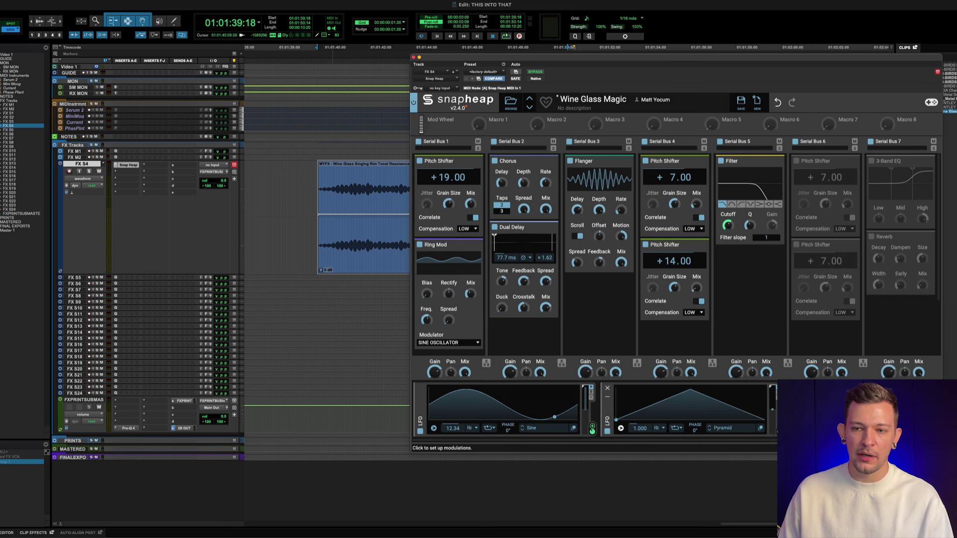
click(592, 428)
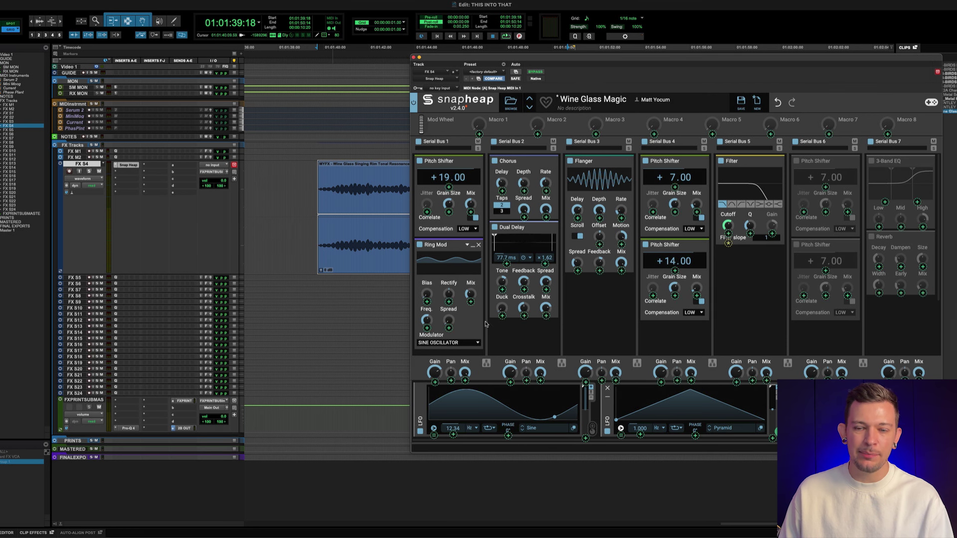
click(780, 430)
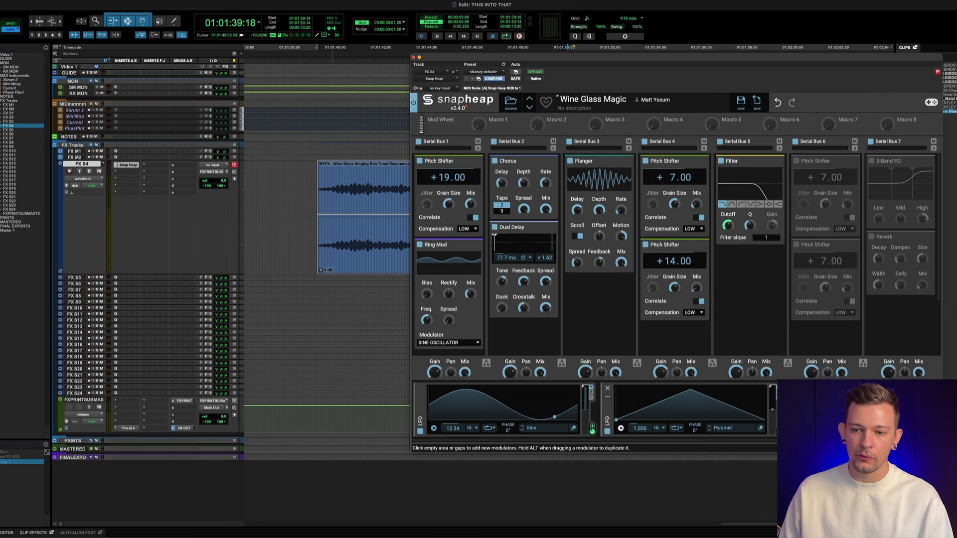
click(607, 388)
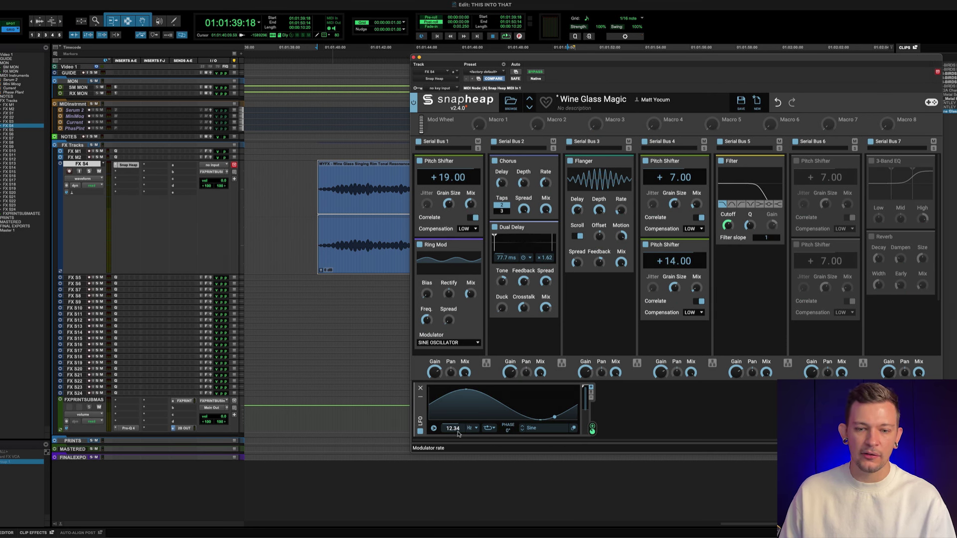
- Play the wine glass clip to hear the LFO modulating the Filter cutoff in Serial Bus 5
drag(592, 427, 729, 227)
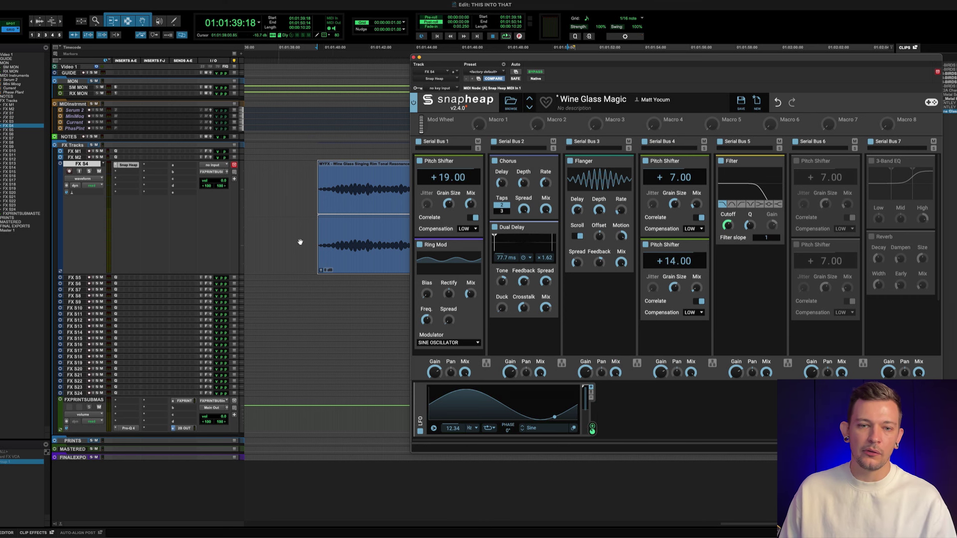
click(320, 252)
key(space)
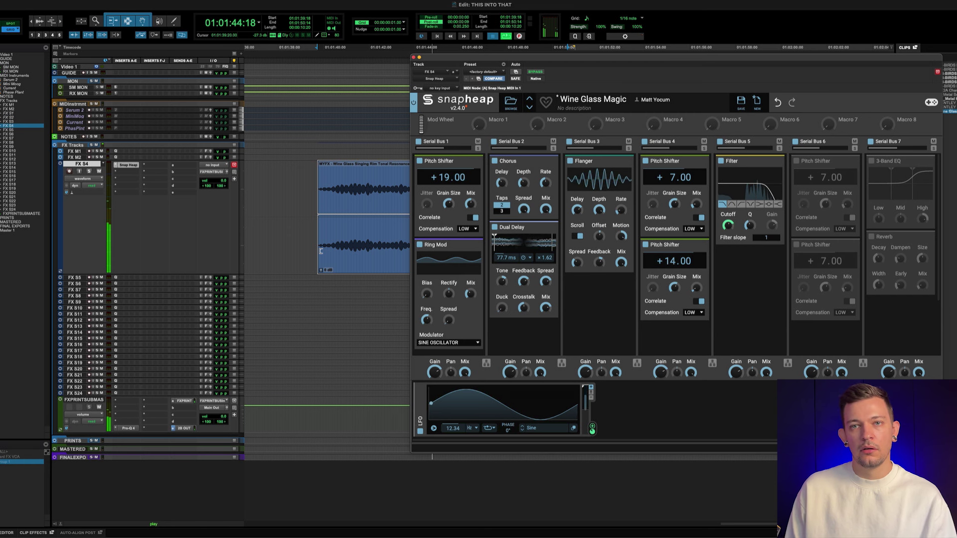
- Stop playback, enable both Pitch Shifters in Serial Bus 6, and audition the wine glass clip with them added
key(space)
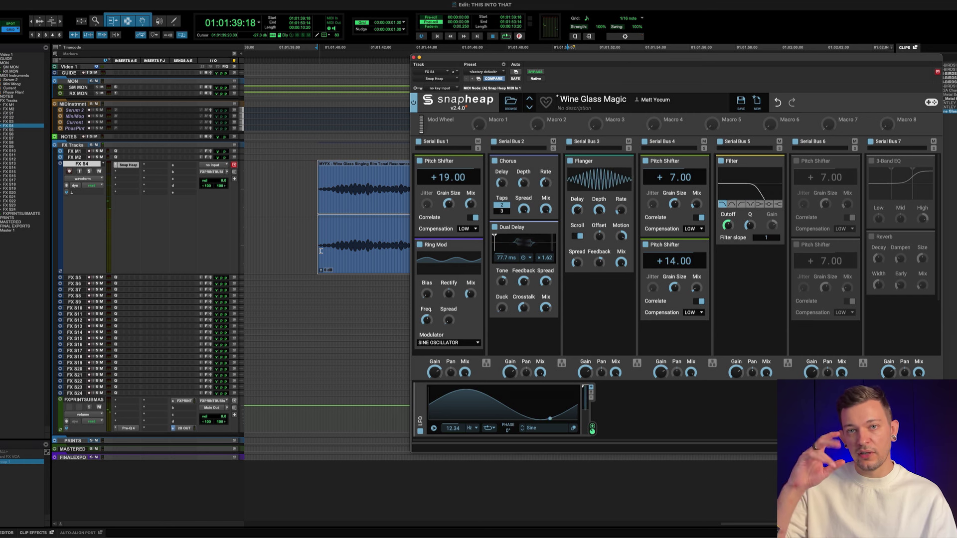
click(797, 162)
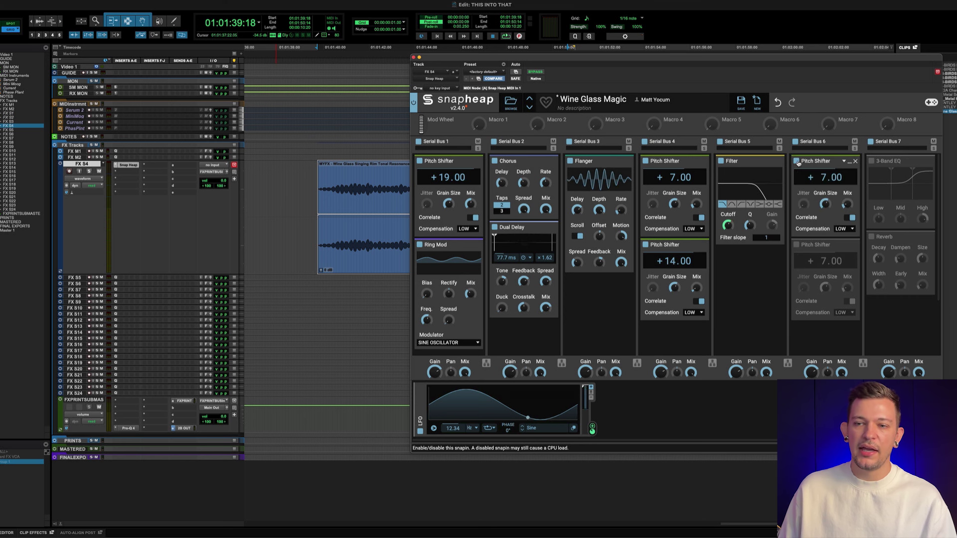
click(797, 246)
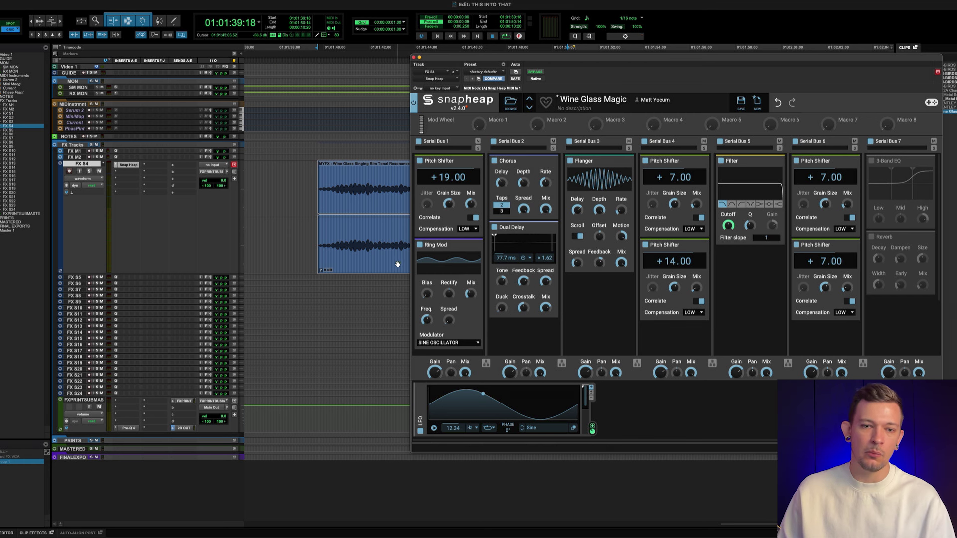
key(space)
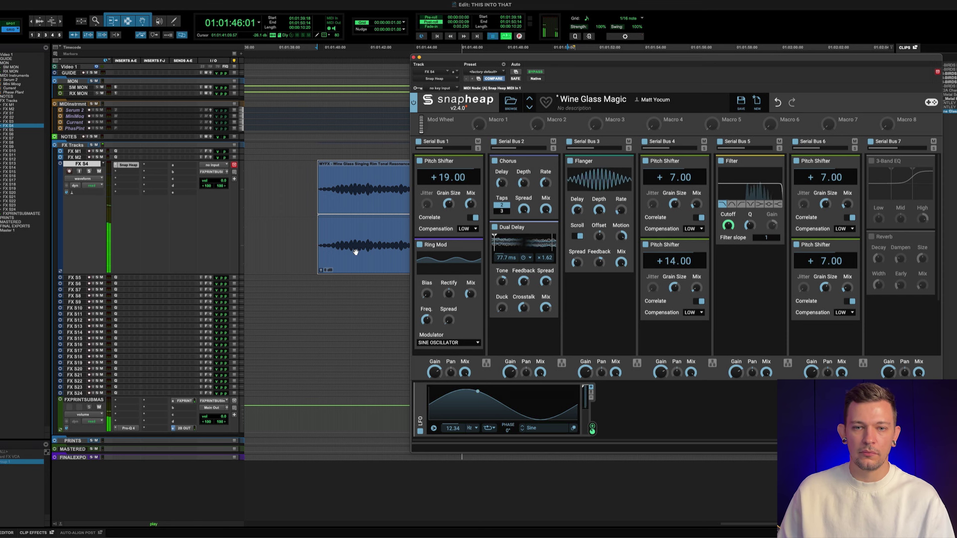
key(space)
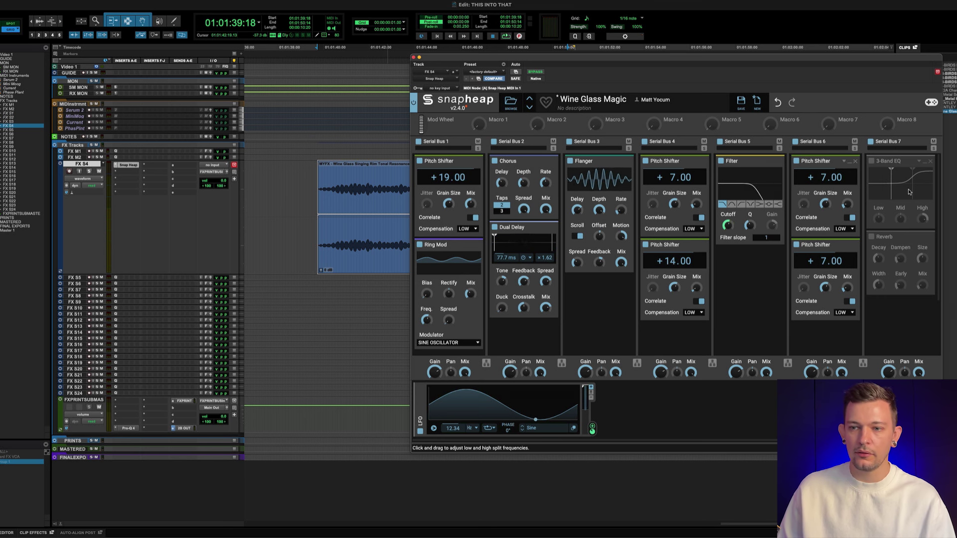
- Enable the 3-Band EQ in Serial Bus 7 and audition the wine glass clip with it added
click(872, 162)
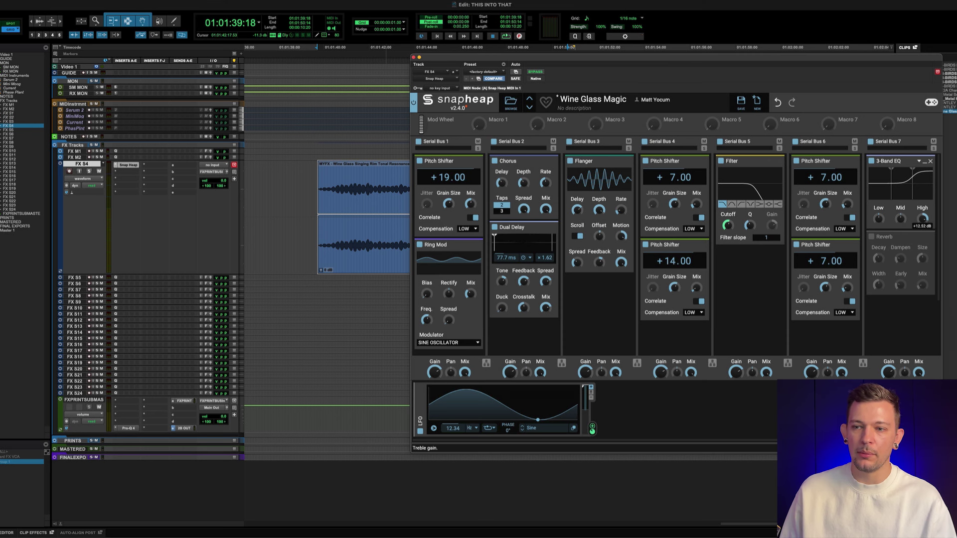
key(space)
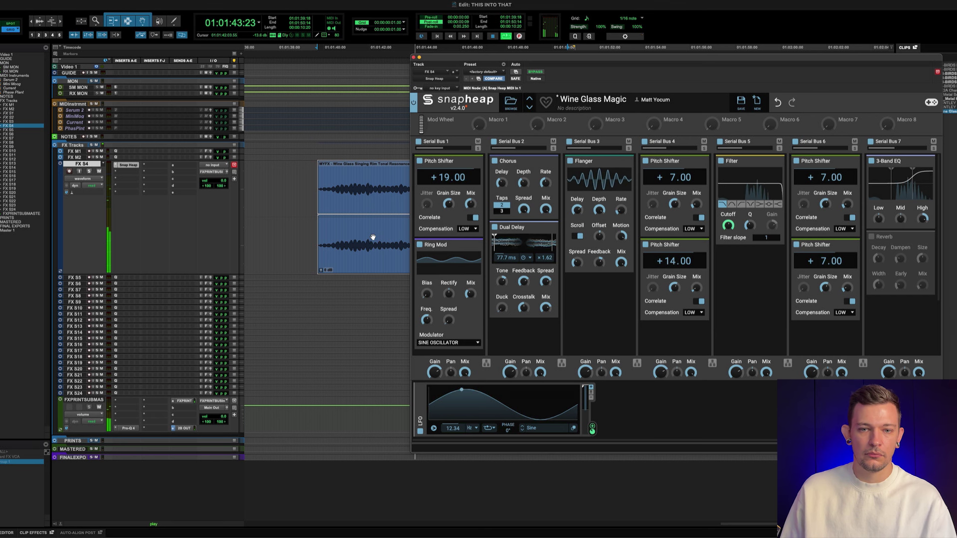
key(space)
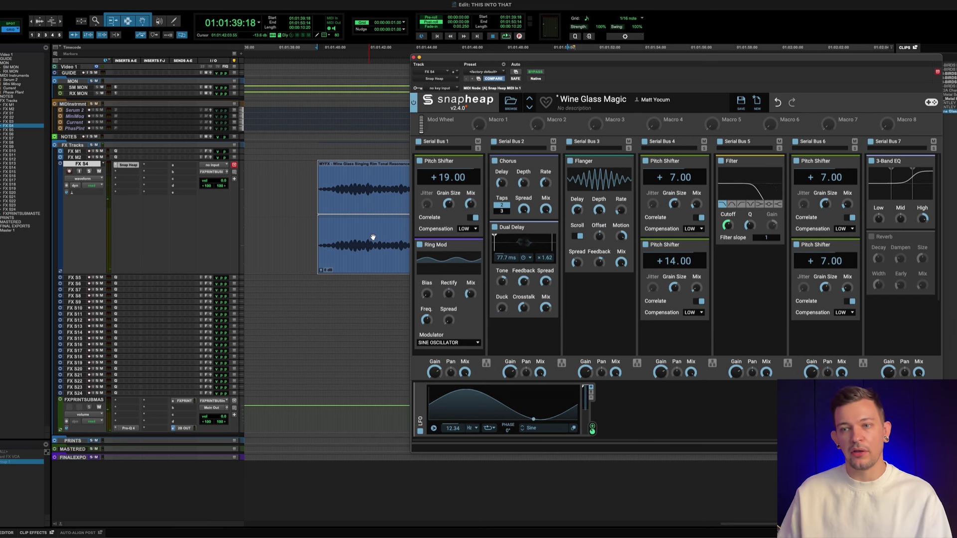
- Enable the Reverb in Serial Bus 7 and play the clip through the full chain, moving the Snap Heap window aside to uncover the whole clip
click(872, 239)
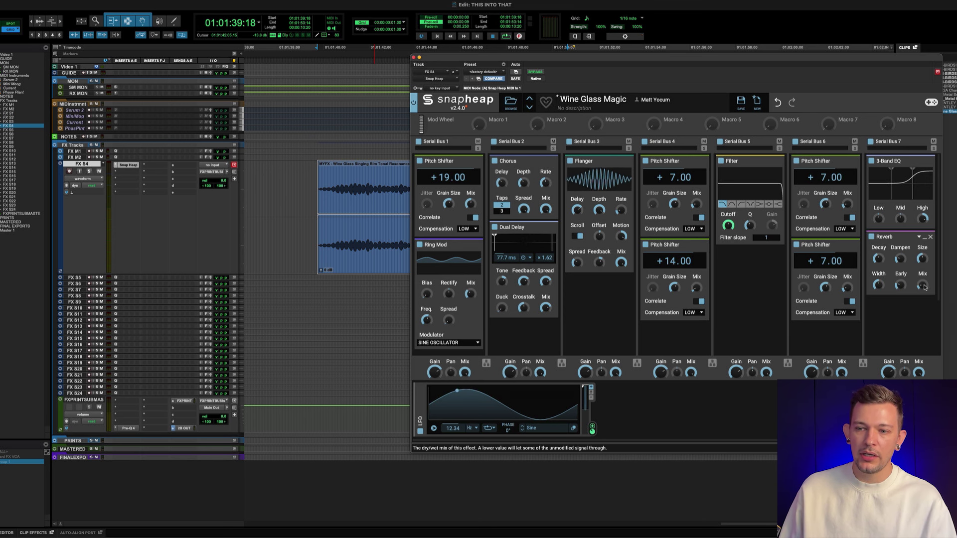
scroll(922, 285, down, 1)
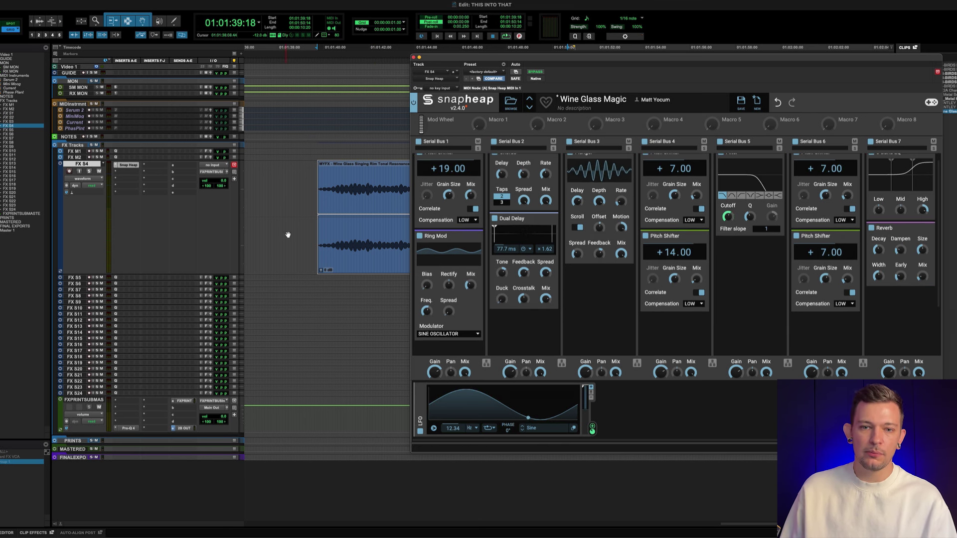
click(346, 247)
key(space)
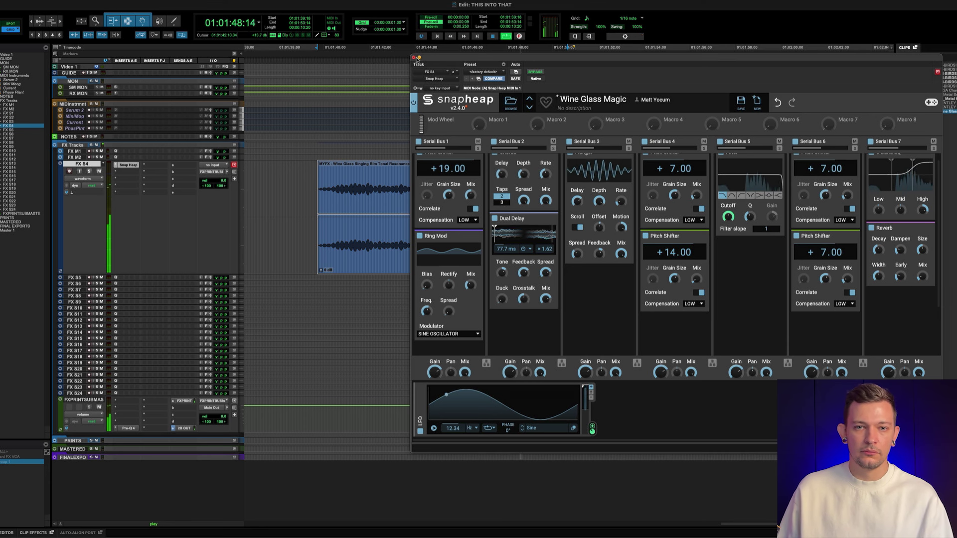
drag(443, 60, 704, 67)
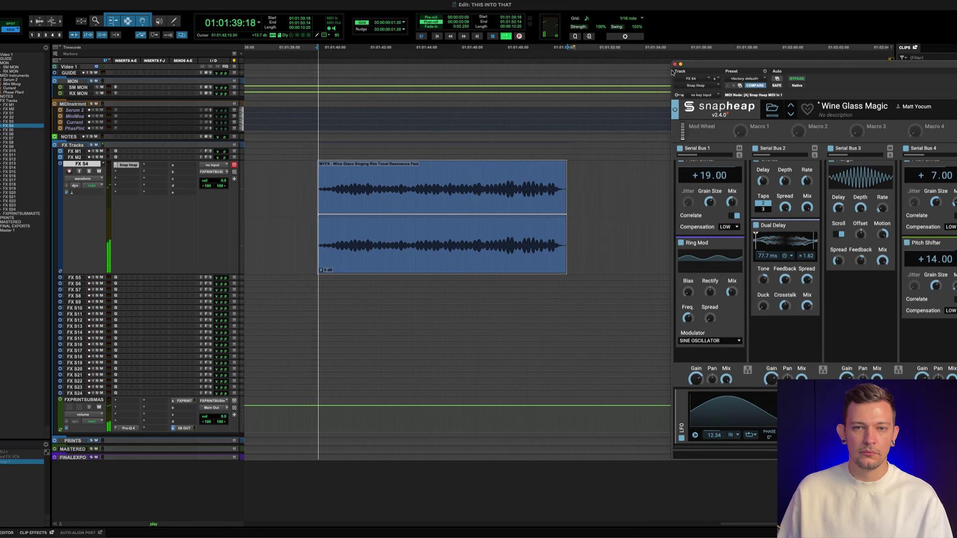